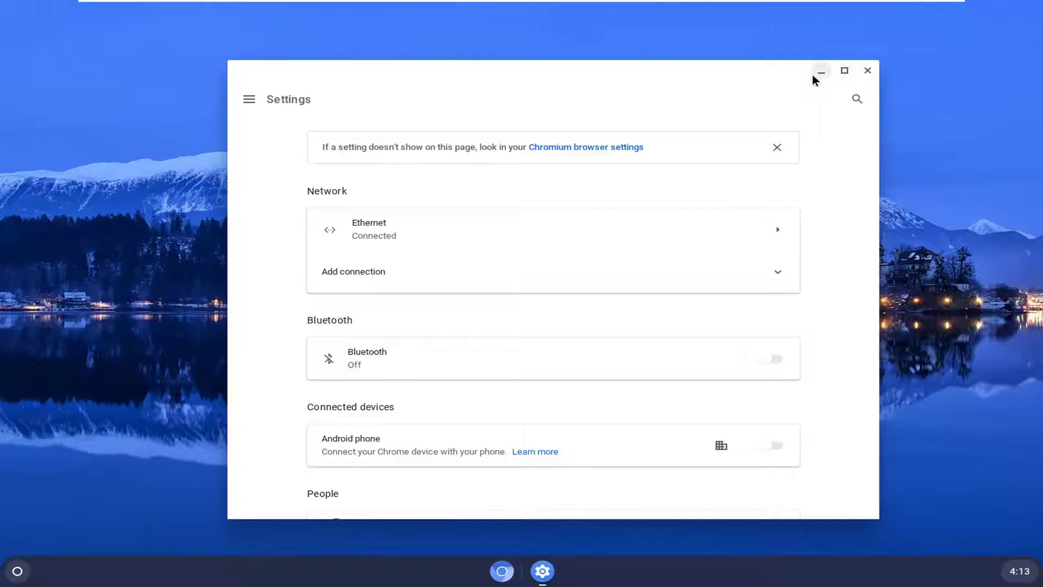
click(844, 73)
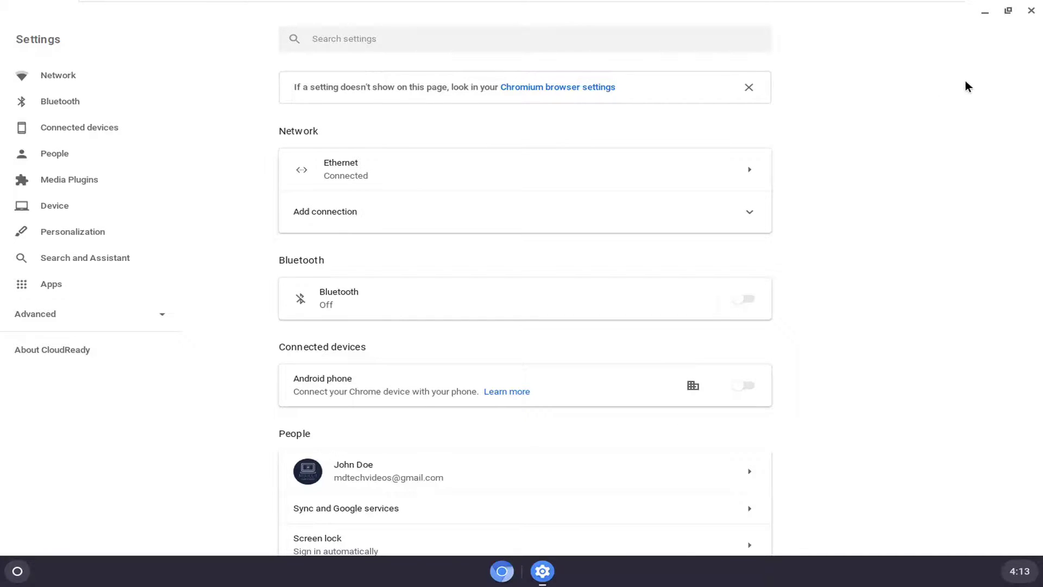
Restore the maximized Settings window to its previous size, then minimize it to the shelf.
click(1007, 13)
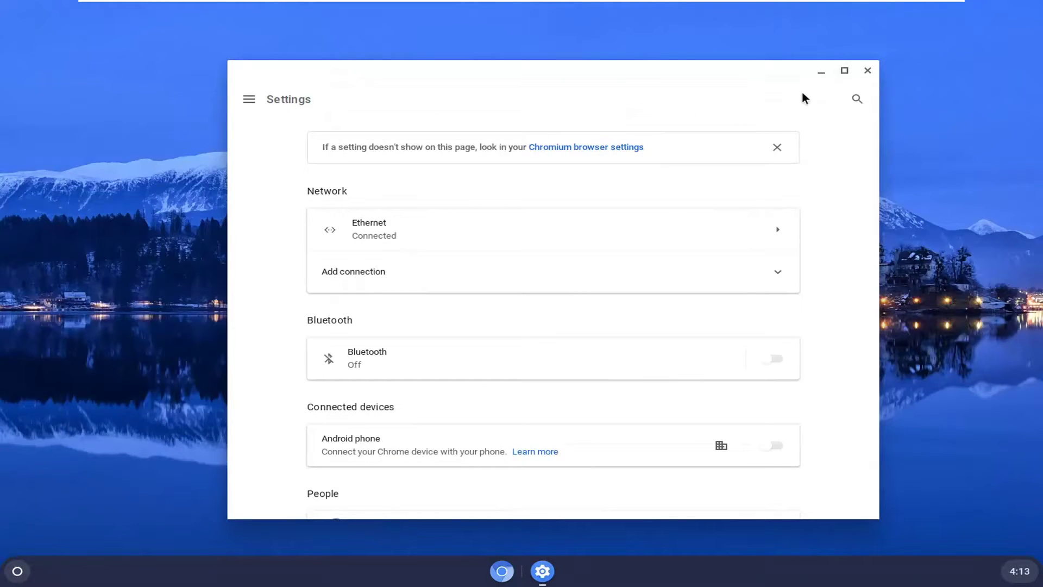
click(868, 73)
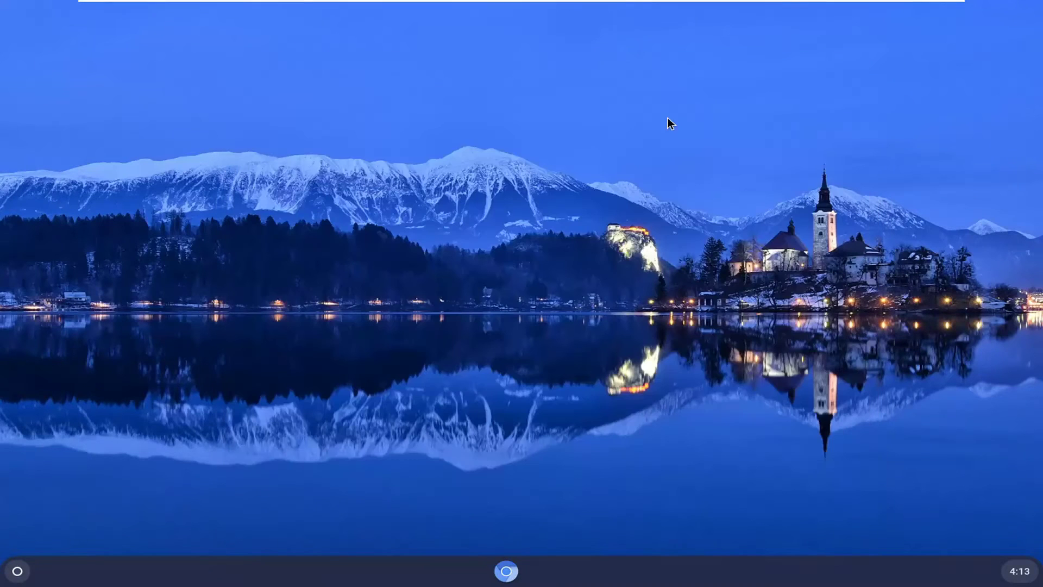